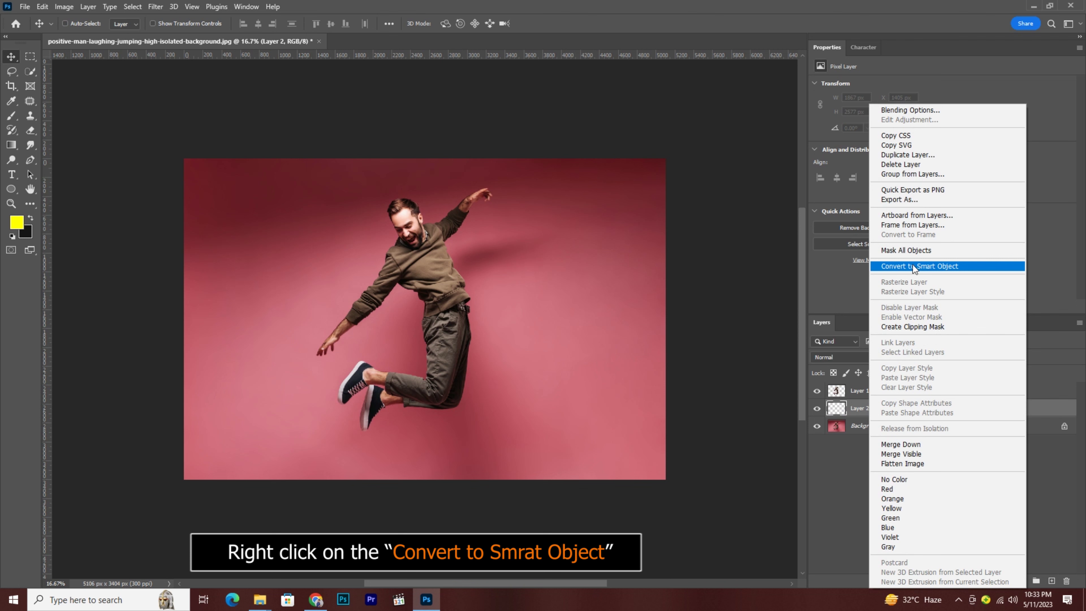
Convert Layer 2 to an embedded smart object, then make Layer 1 the active layer.
left_click(913, 266)
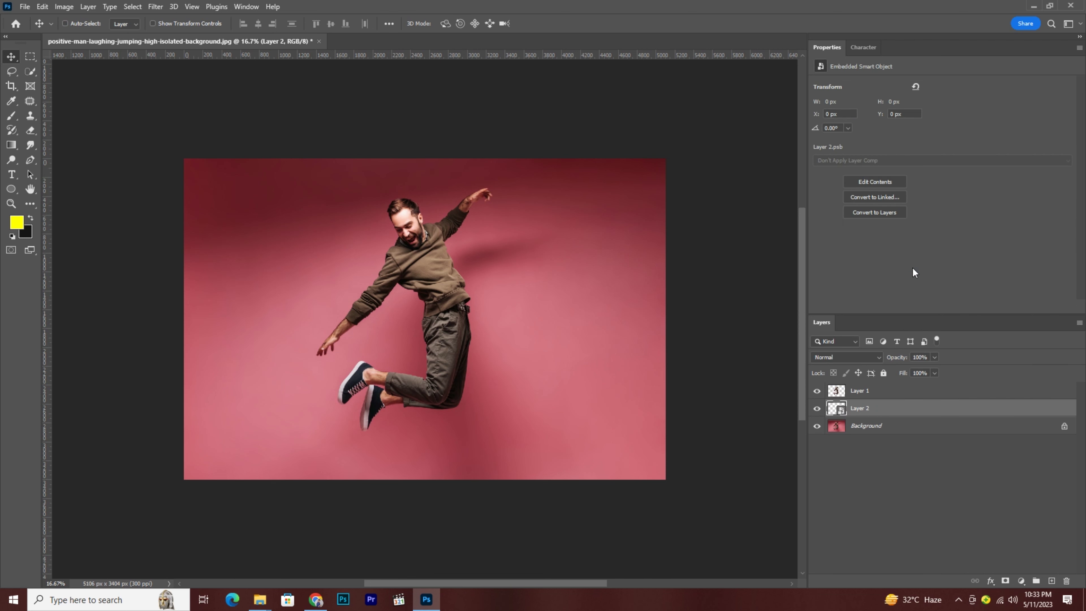
left_click(859, 393)
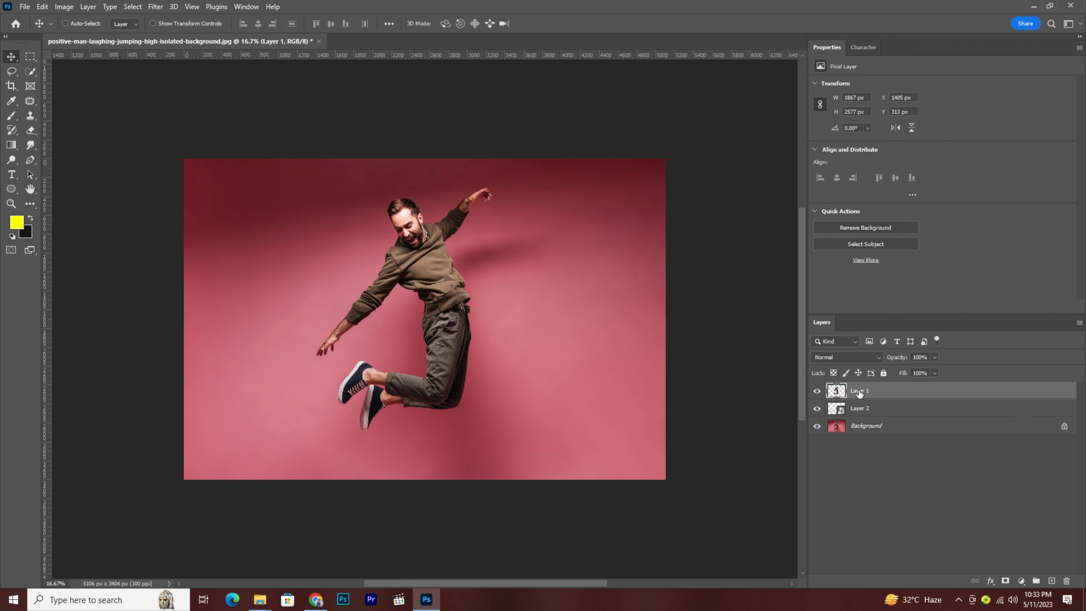
left_click(29, 55)
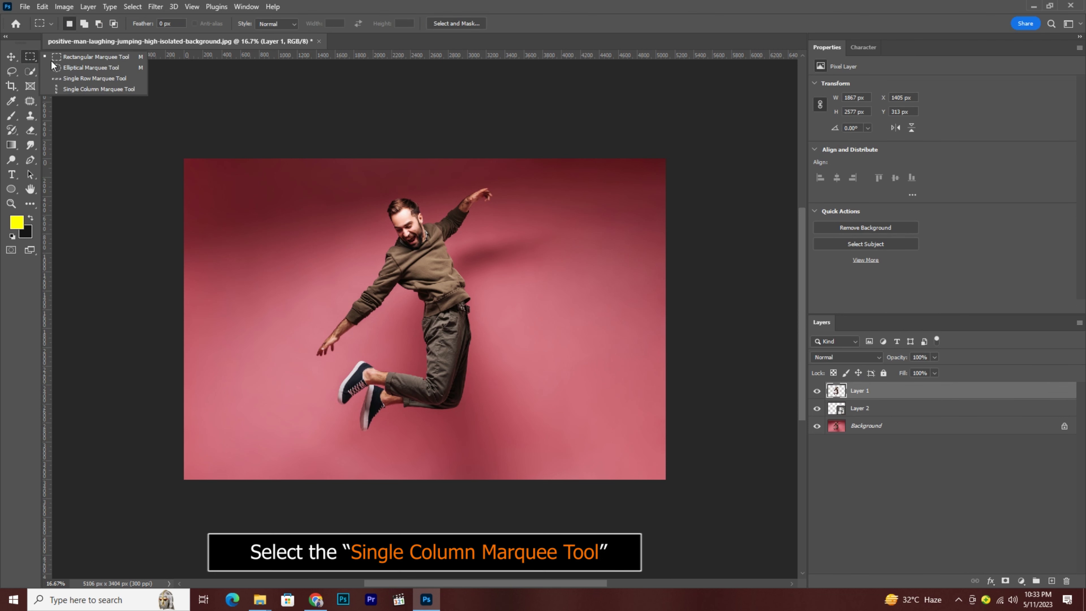
Copy a one-pixel column through the jumping man using the Single Column Marquee.
left_click(80, 88)
left_click(439, 300)
left_click(42, 6)
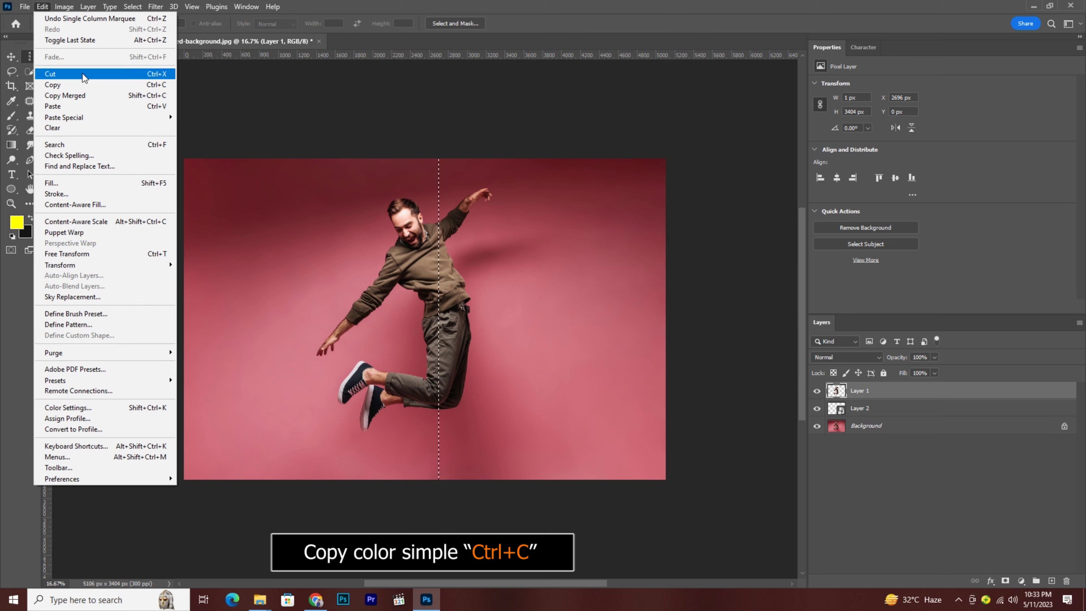
left_click(86, 85)
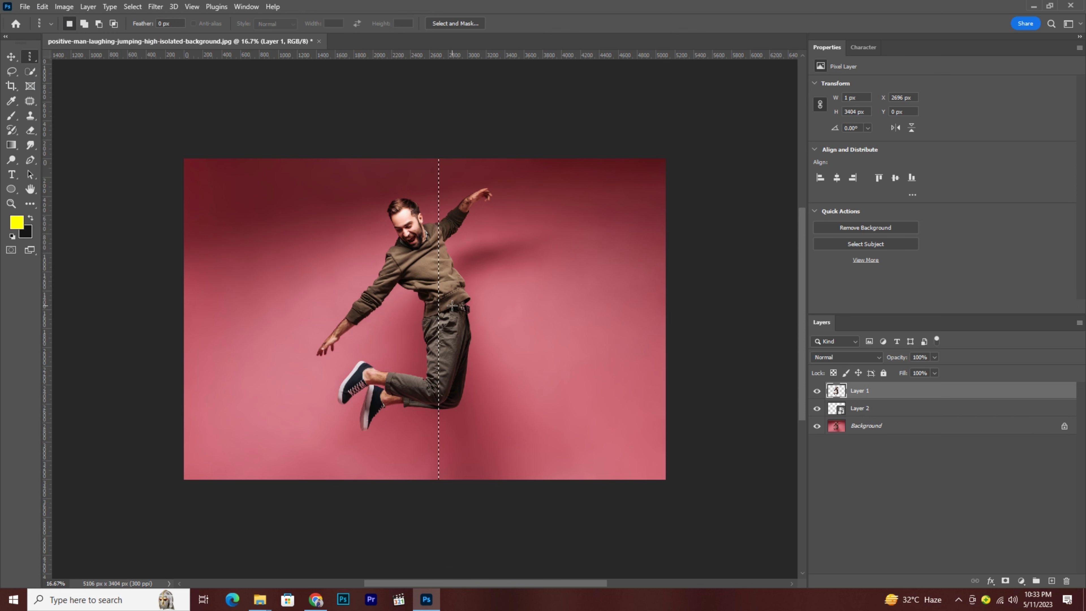
left_click(133, 6)
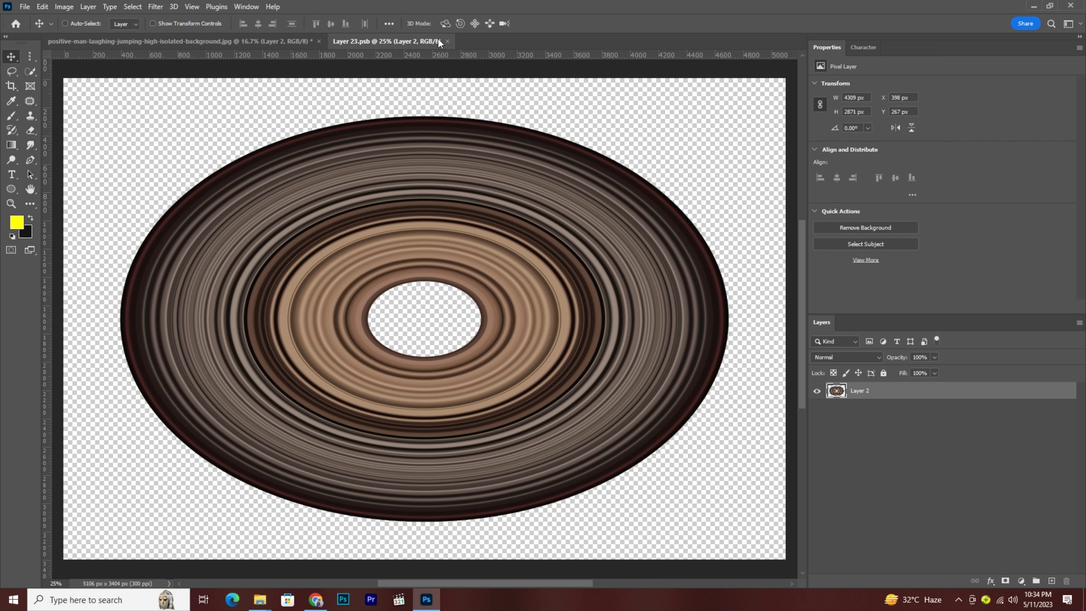
Close Layer 23.psb and Free Transform the ring to about 77% width, 90% height.
left_click(447, 41)
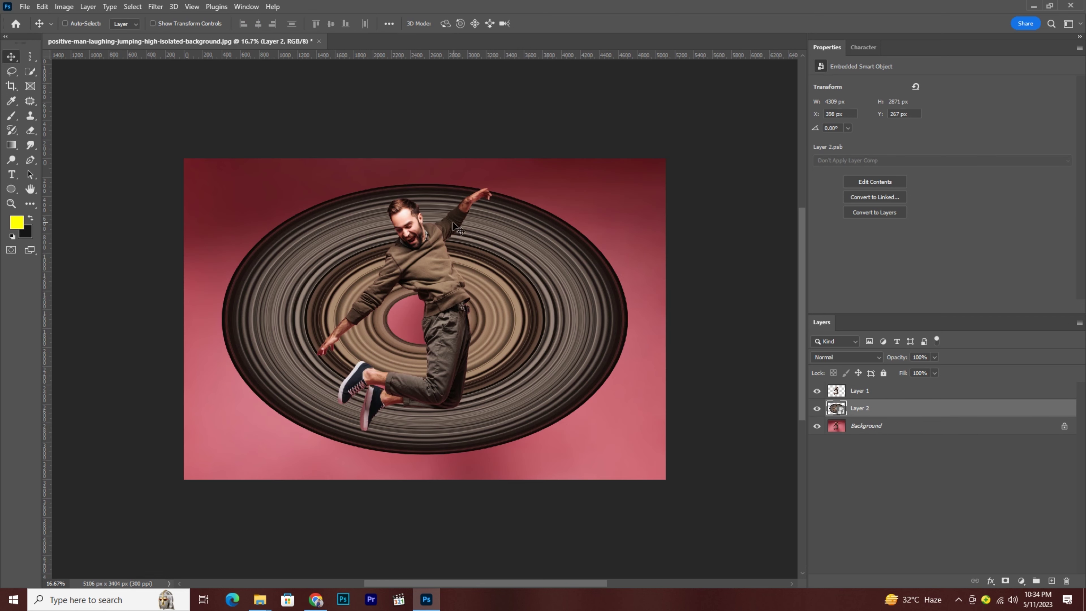
left_click(44, 7)
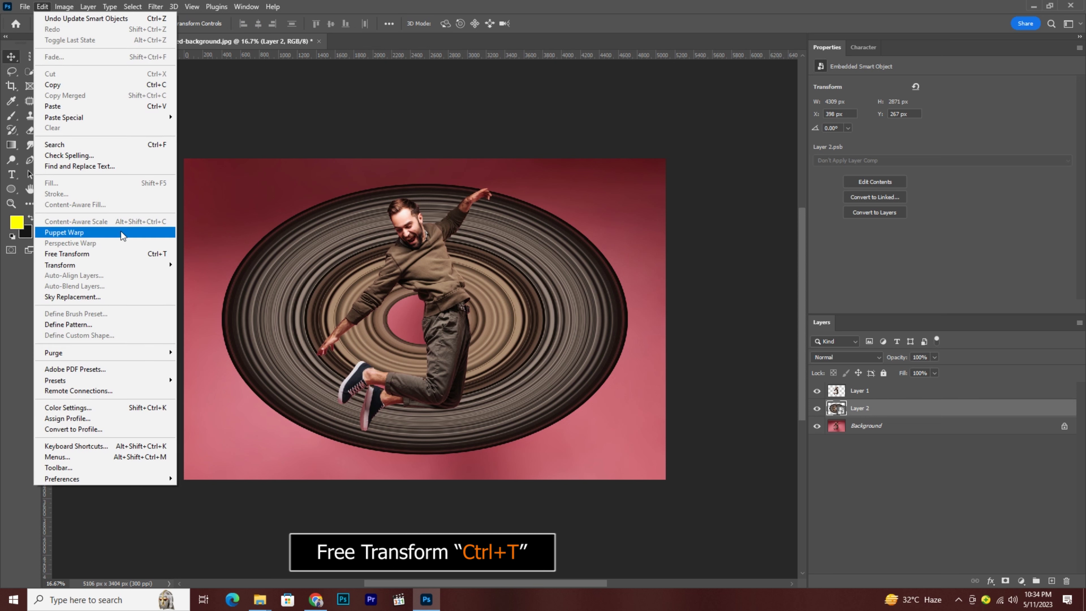
left_click(117, 254)
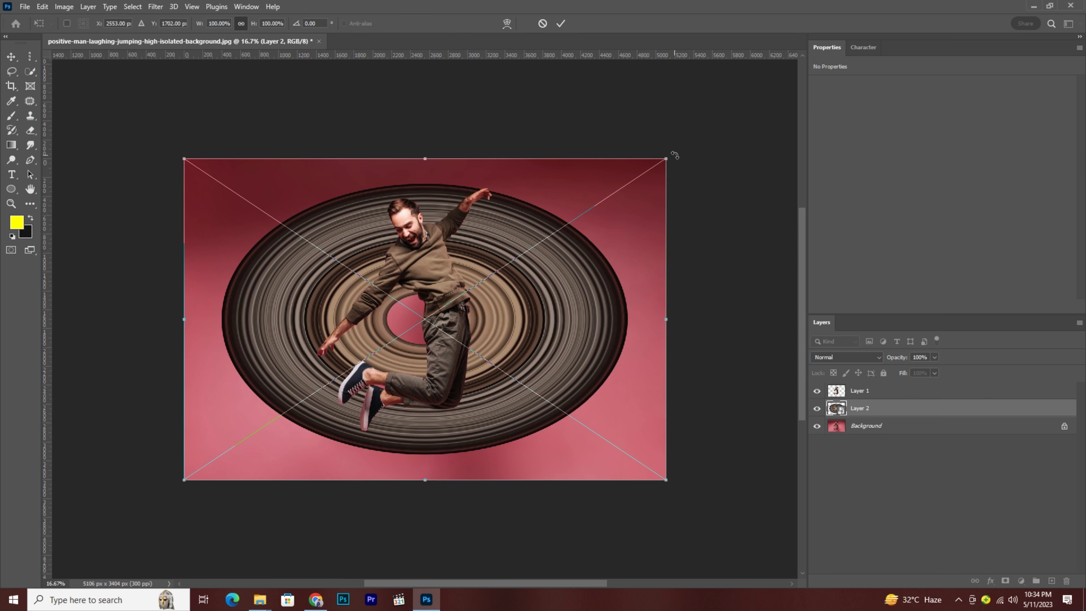
left_click_drag(665, 158, 611, 176)
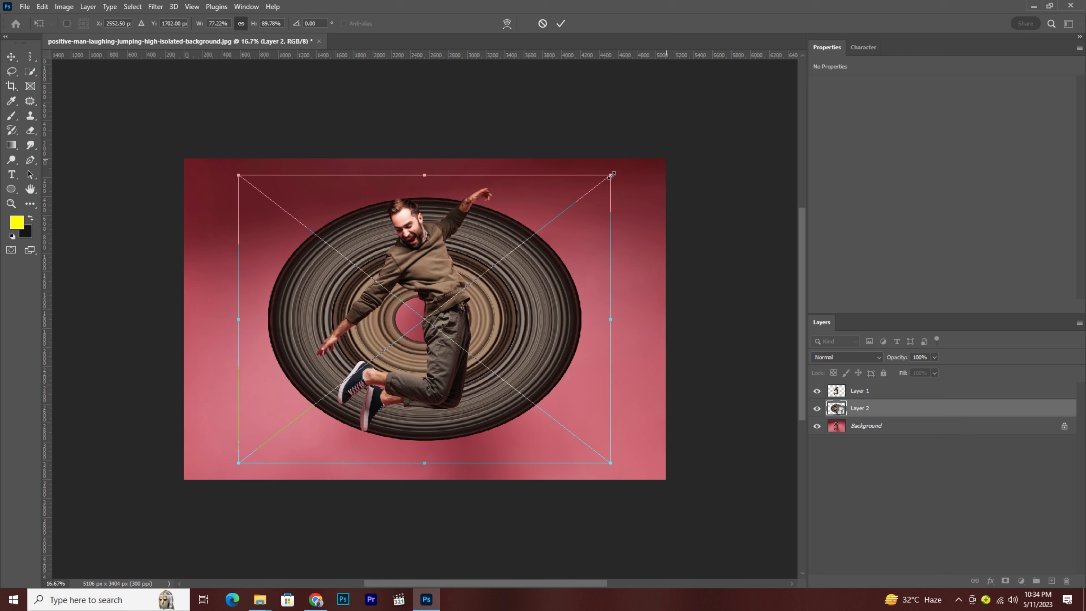
left_click(561, 23)
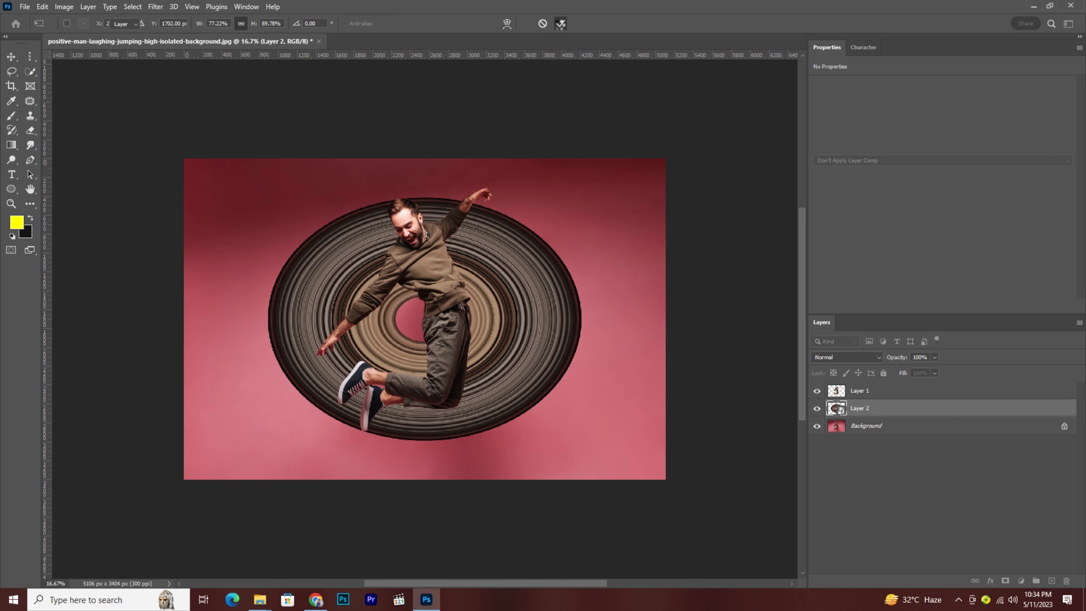
Mask Layer 2 with a hard round black brush, hiding the ring's upper-right part.
left_click(1005, 581)
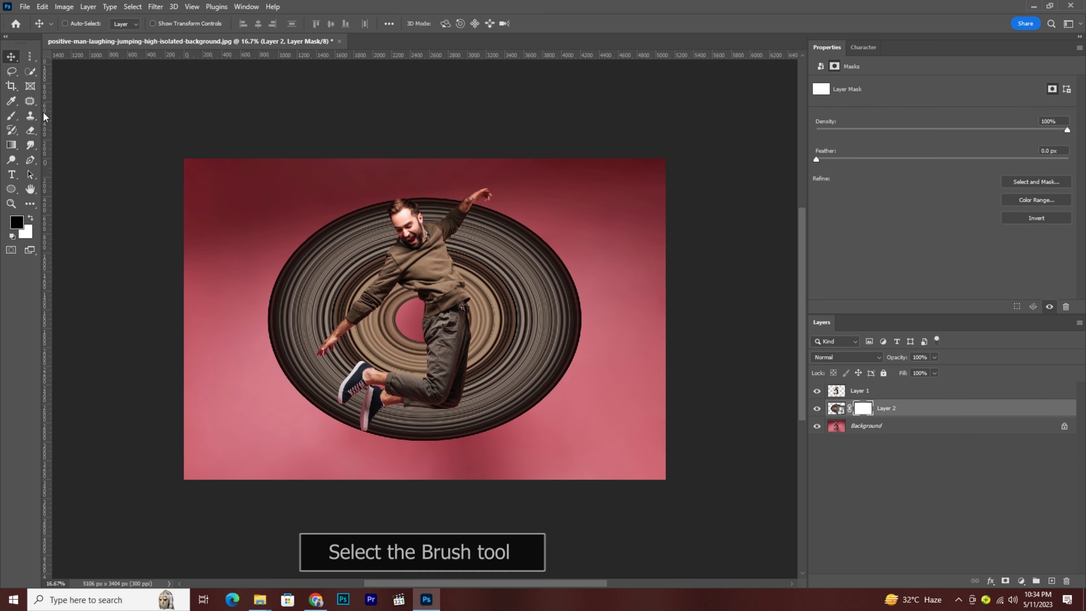
left_click(12, 115)
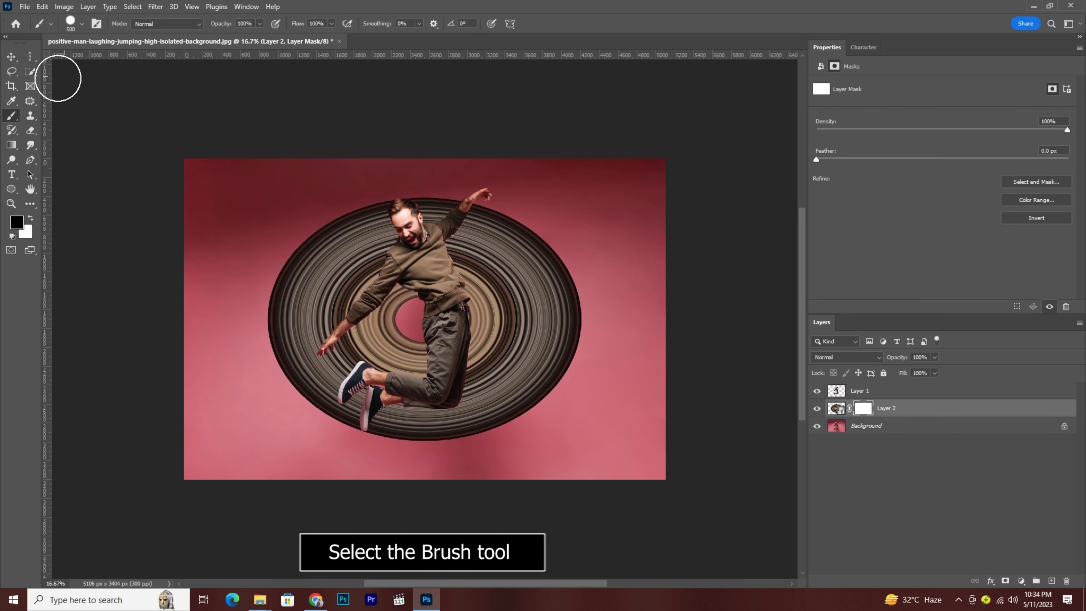
left_click(82, 24)
left_click(23, 129)
left_click(229, 112)
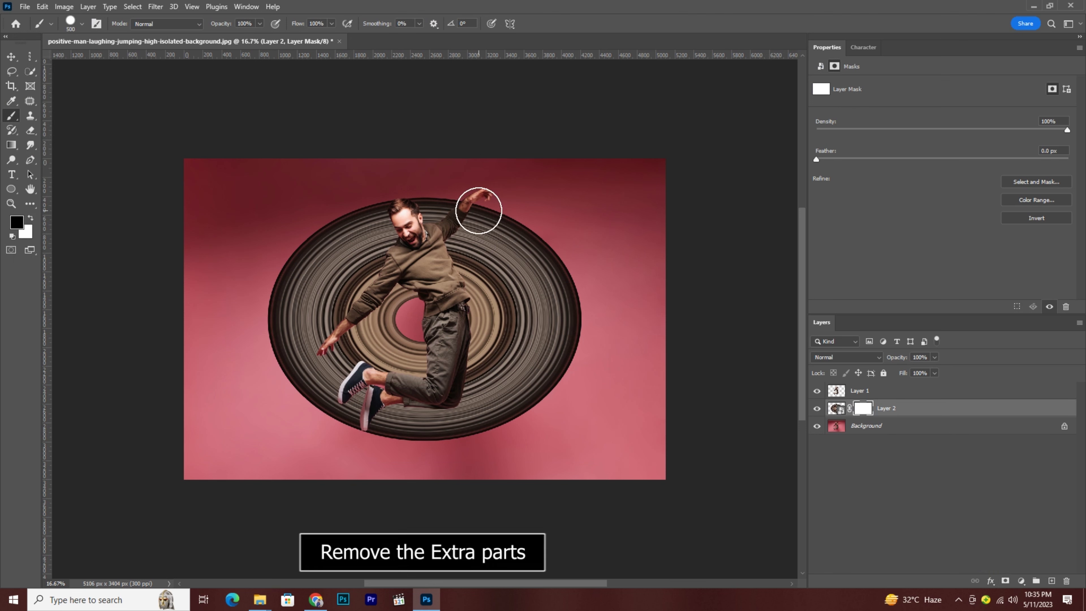
mouse_move(460, 236)
left_mouse_down()
mouse_move(550, 387)
mouse_move(379, 449)
mouse_move(431, 403)
mouse_move(486, 402)
mouse_move(466, 236)
mouse_move(533, 399)
mouse_move(543, 298)
left_mouse_up()
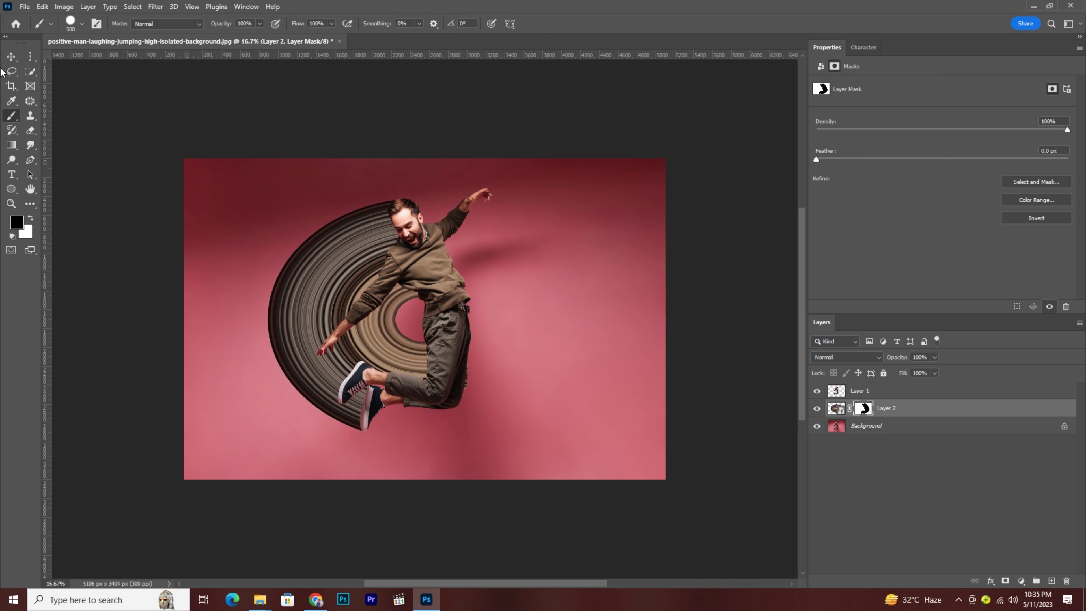
Add a light gray #dfdfdc Solid Color fill layer above the Background.
key("v")
left_click(889, 426)
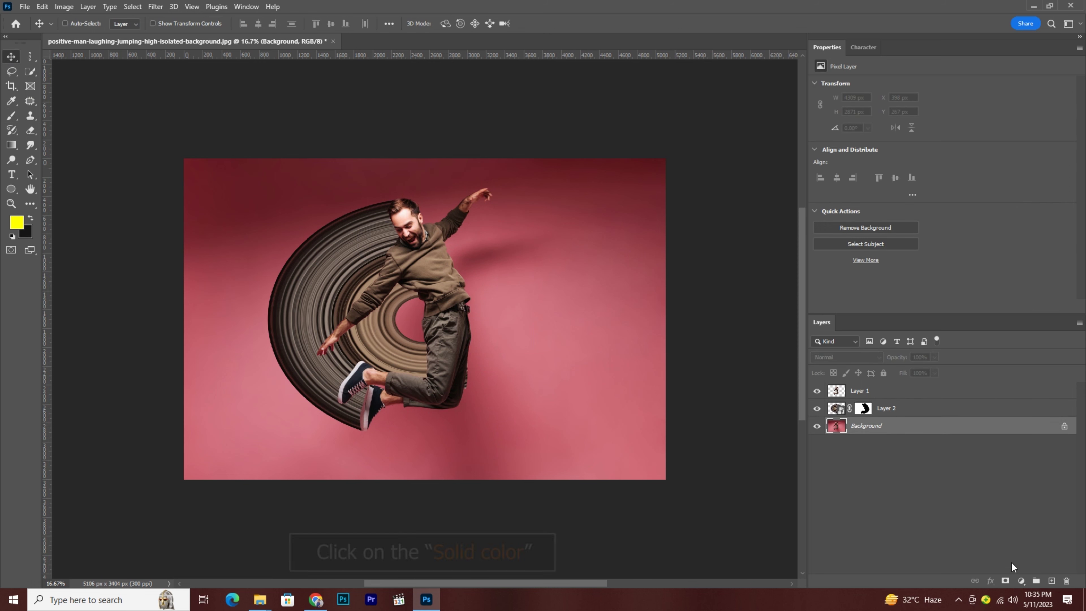
left_click(1021, 581)
left_click(1020, 384)
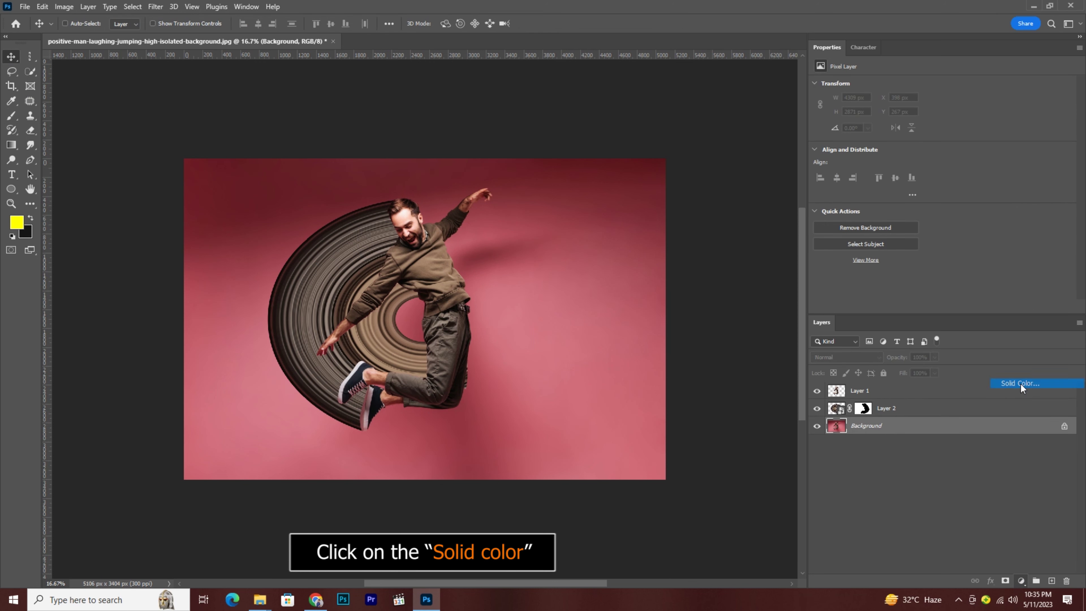
type("d0d0d0")
left_click(619, 278)
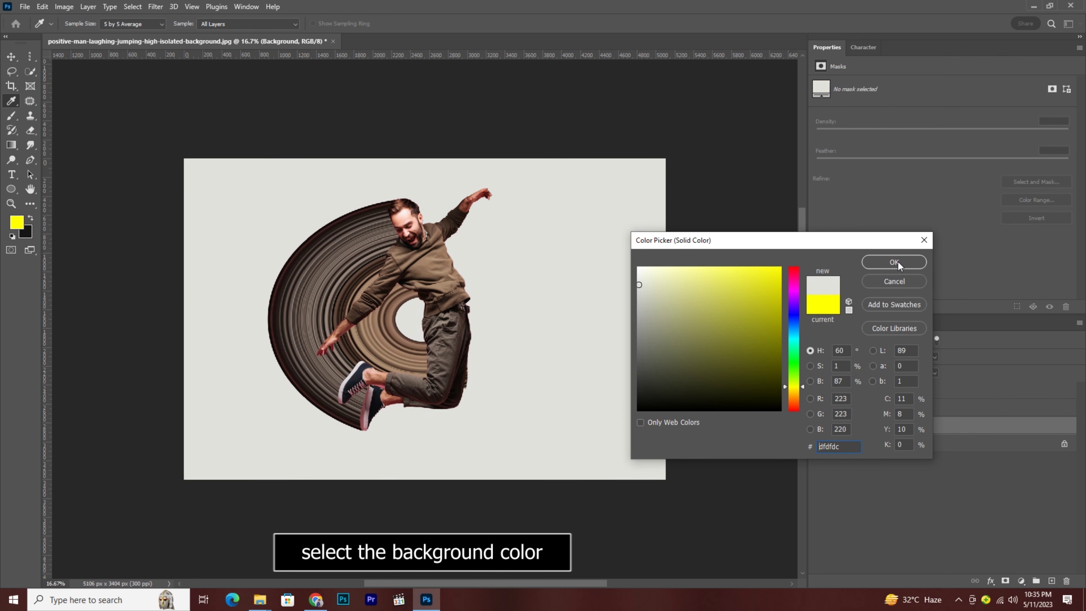
left_click(898, 261)
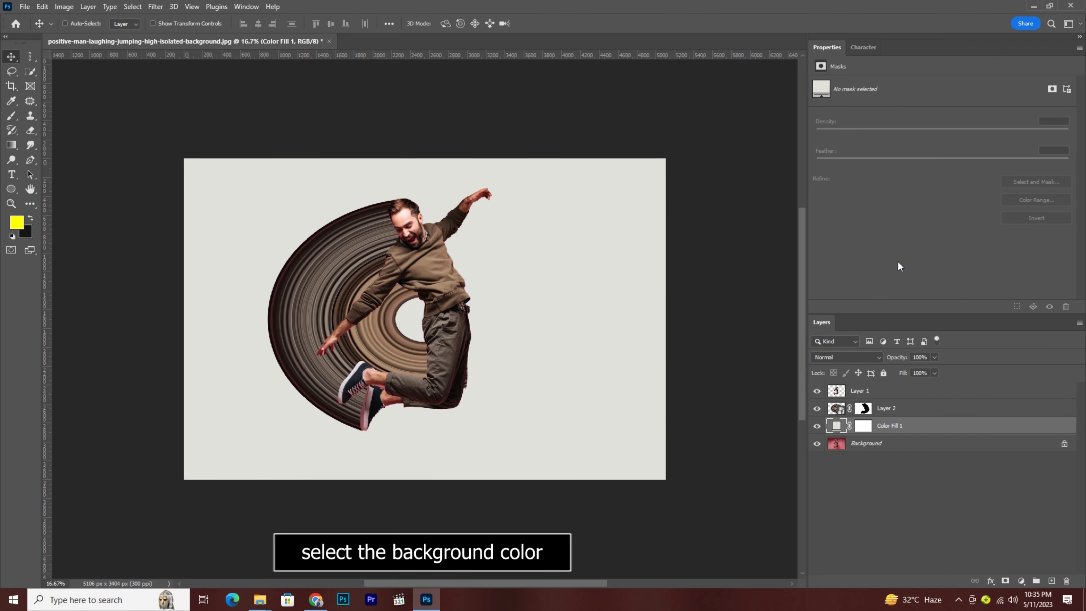
Scale the man and ring to 97.5%, then add an empty layer above Color Fill 1.
left_click(907, 394)
key("ctrl+t")
left_click_drag(428, 299, 453, 308)
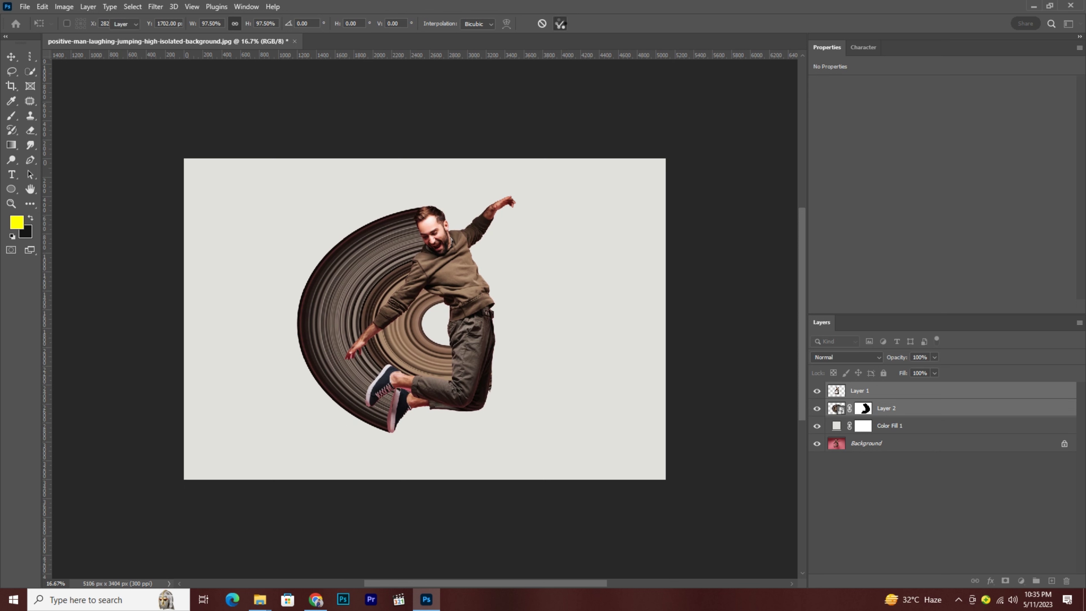
left_click(560, 24)
left_click(925, 430)
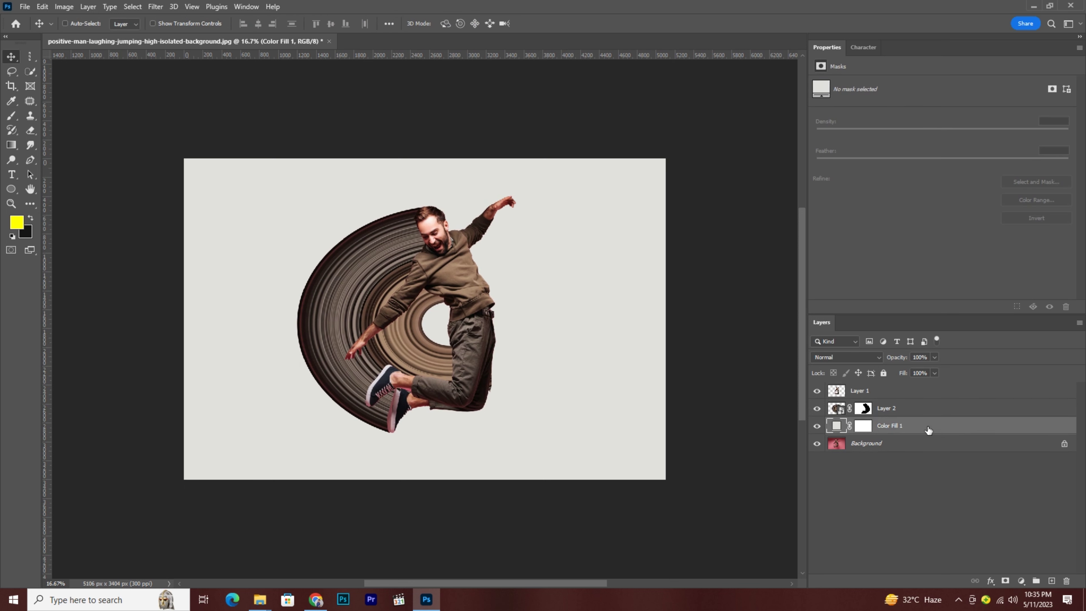
left_click(1051, 581)
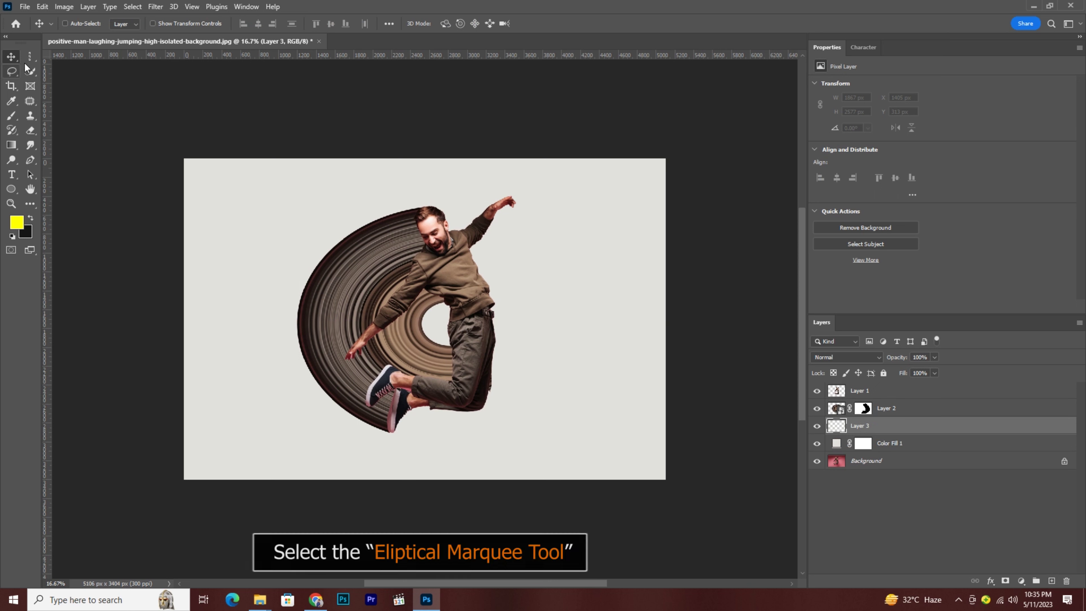
Fill a flat elliptical selection below the man's feet with black on Layer 3.
left_click_drag(30, 56, 64, 69)
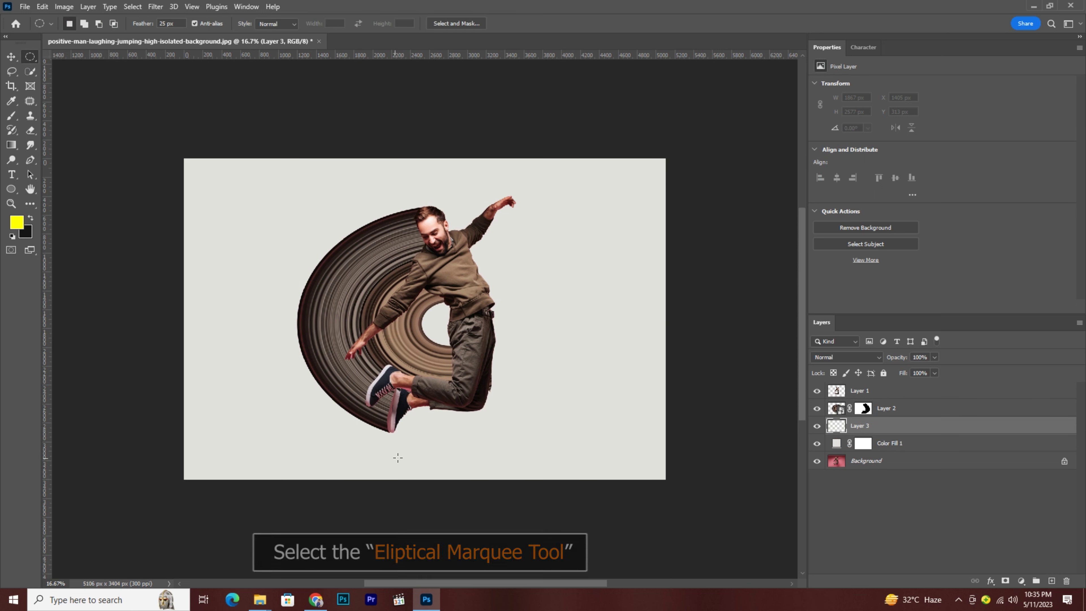
left_click_drag(341, 437, 501, 460)
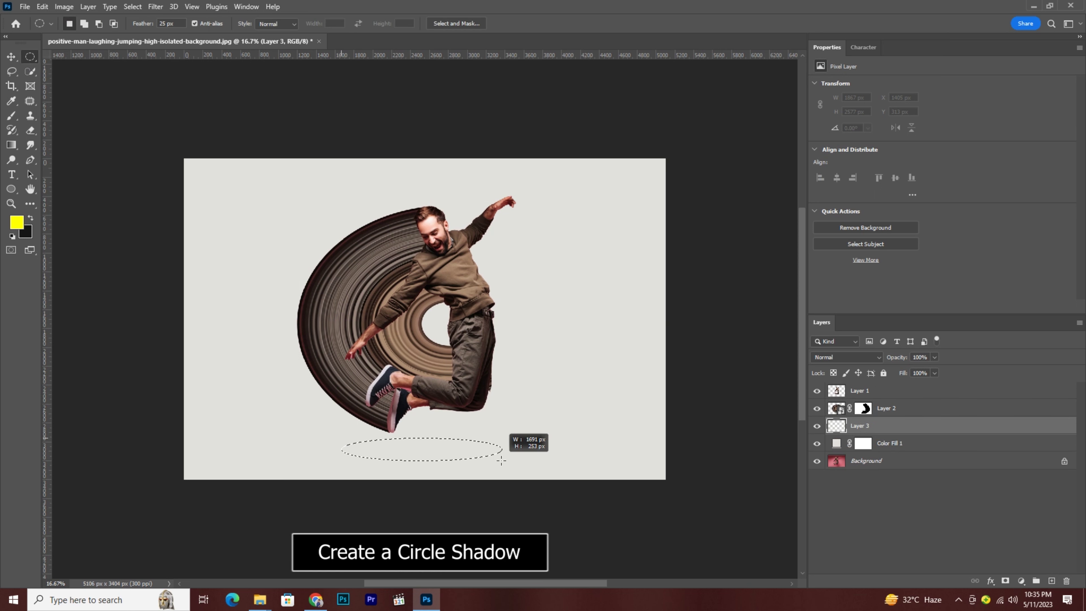
key("ctrl+BackSpace")
key("ctrl+d")
Soften the black oval with a Gaussian Blur of about 81.2 pixels.
left_click(155, 7)
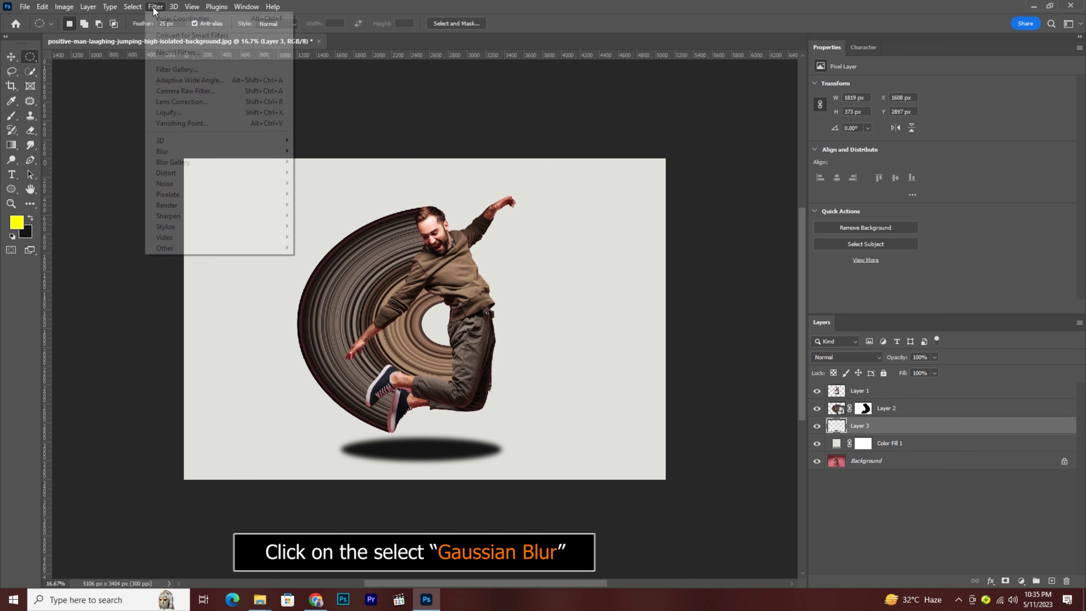
mouse_move(216, 151)
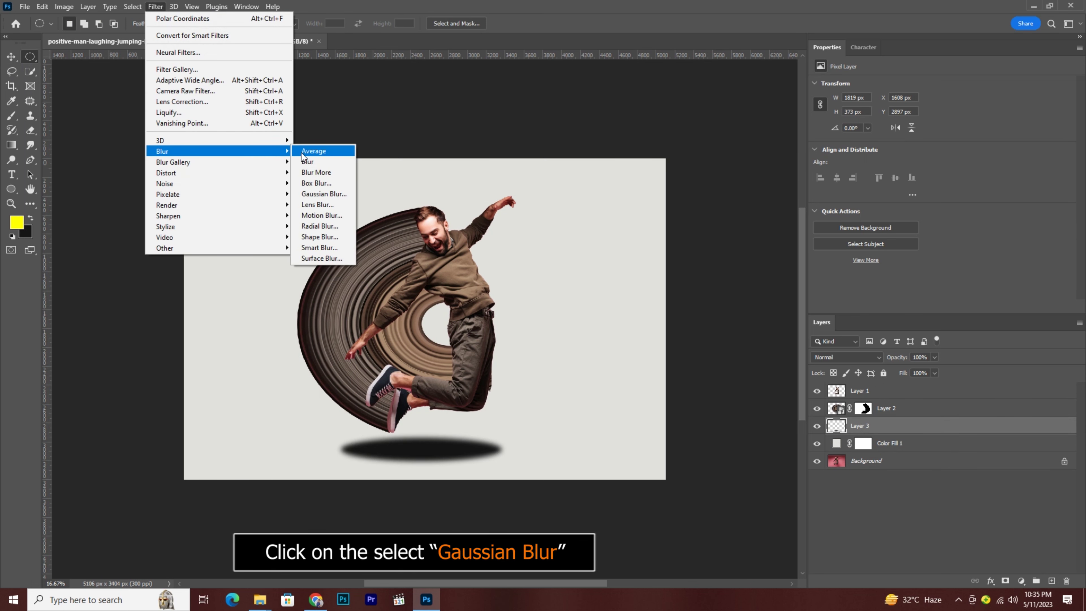
left_click(339, 195)
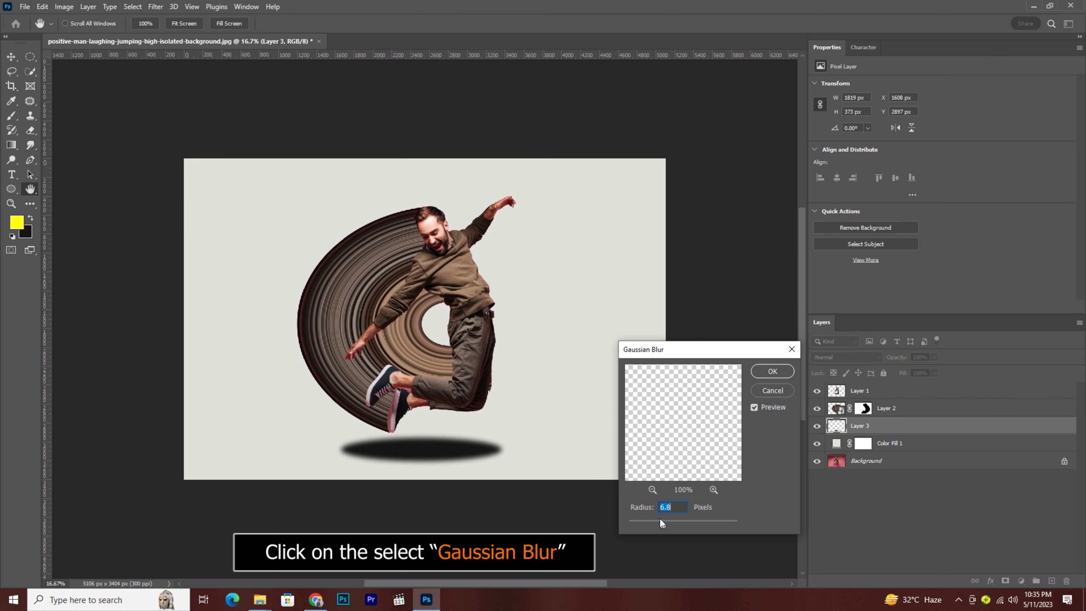
left_click_drag(679, 525, 695, 524)
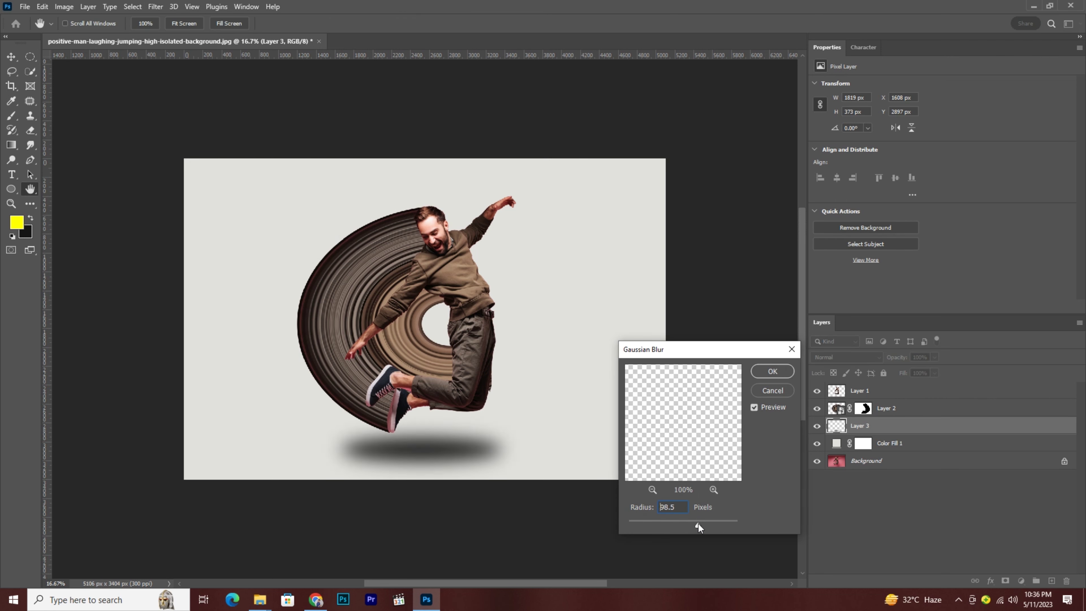
left_click(759, 371)
key("m")
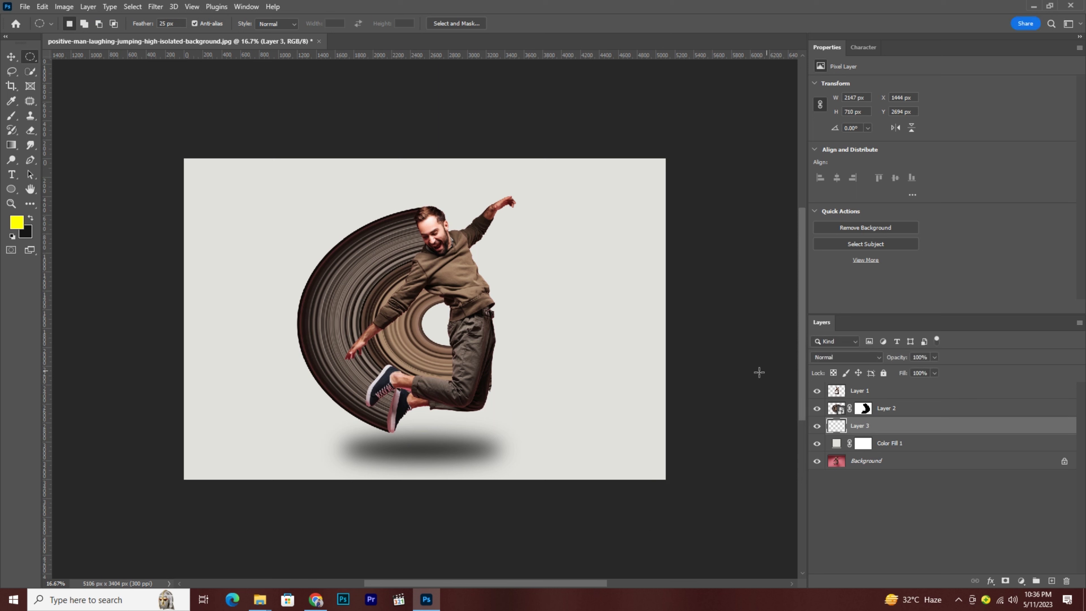
Transform the shadow into a flatter oval, about 112% wide and 54% high, centred under the man.
left_click(11, 57)
left_click(42, 7)
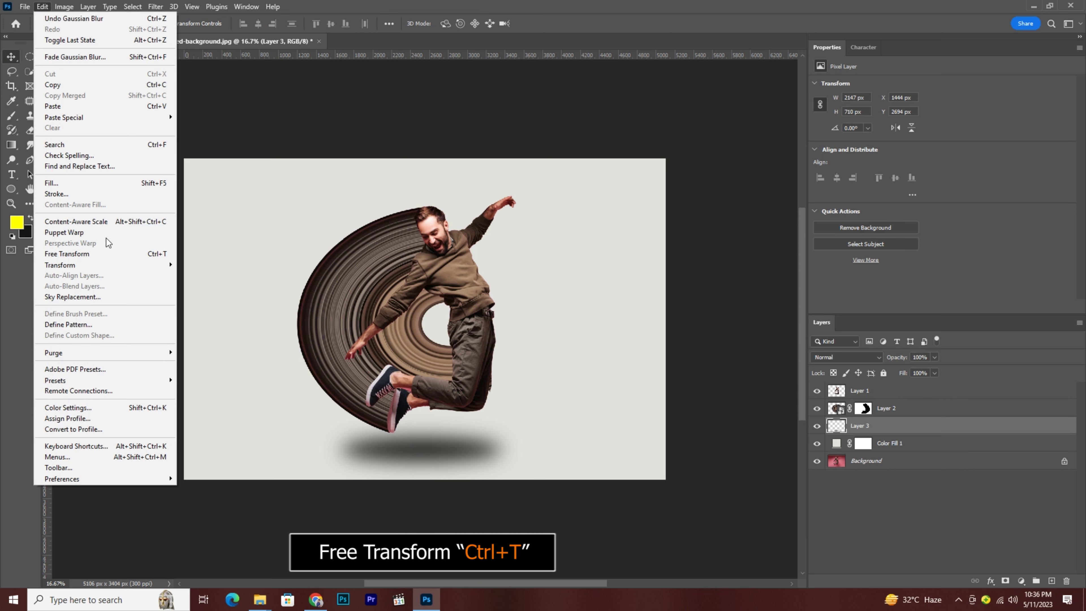
left_click(111, 253)
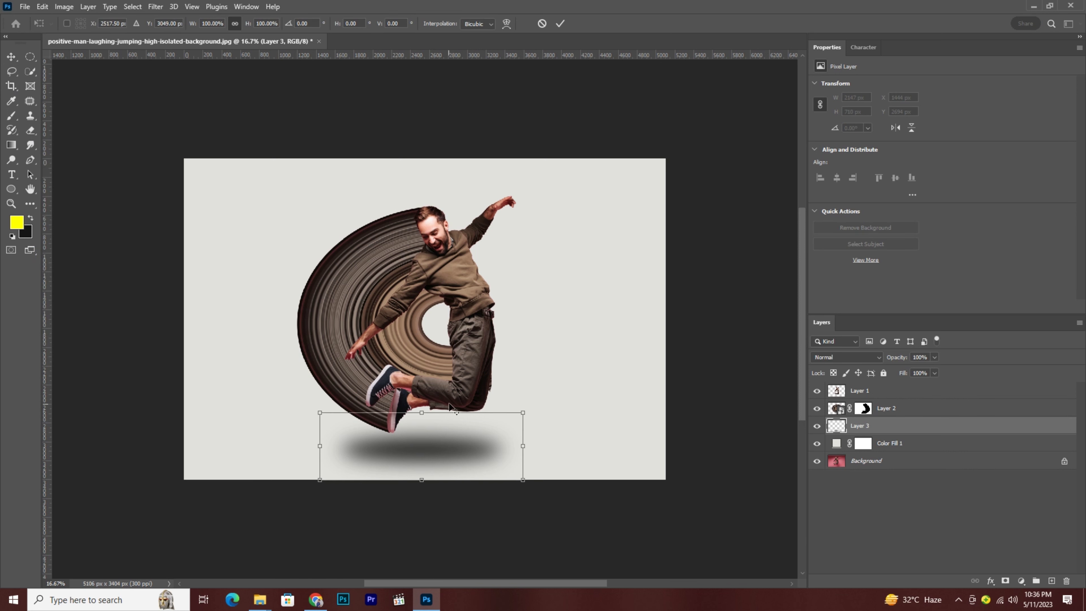
left_click_drag(422, 412, 422, 427)
left_click_drag(523, 445, 536, 447)
left_click_drag(419, 455, 423, 453)
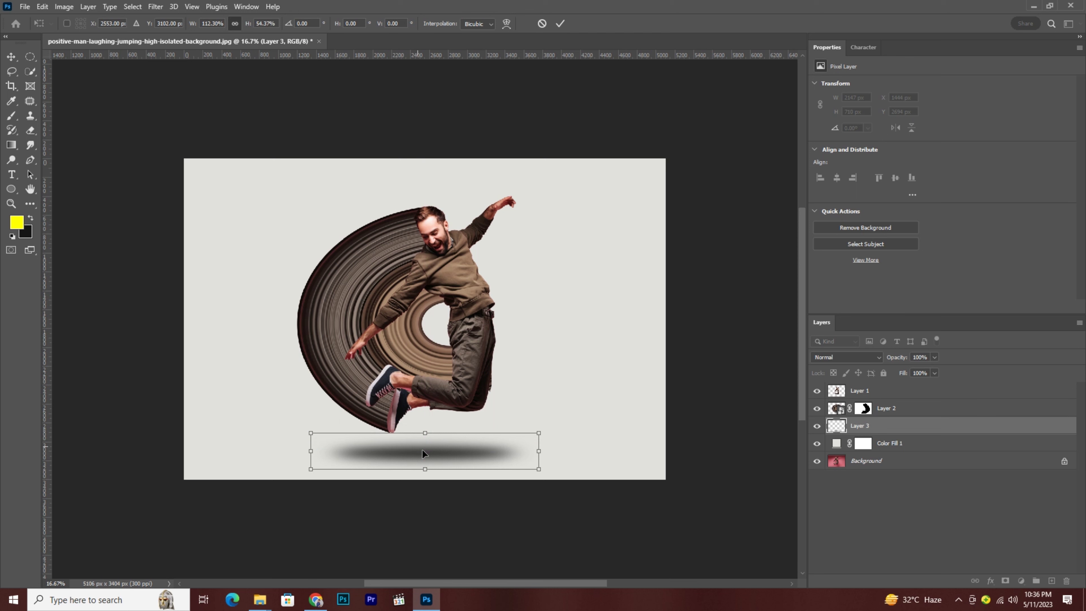
left_click(560, 24)
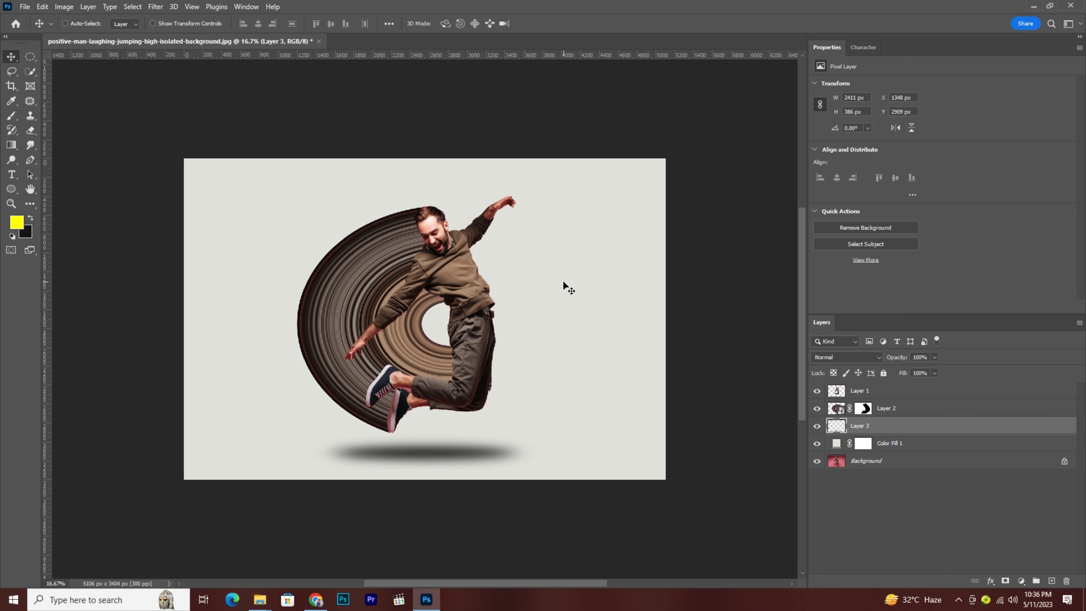
Move Layers 1–3 together slightly higher on the canvas.
left_click(907, 391, "shift")
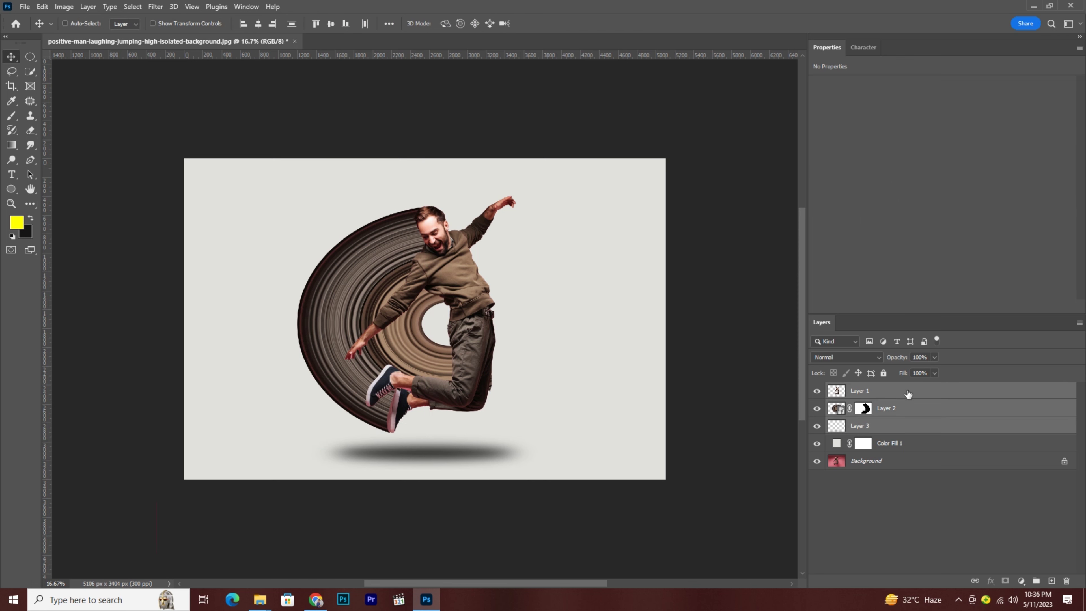
left_click_drag(433, 384, 435, 377)
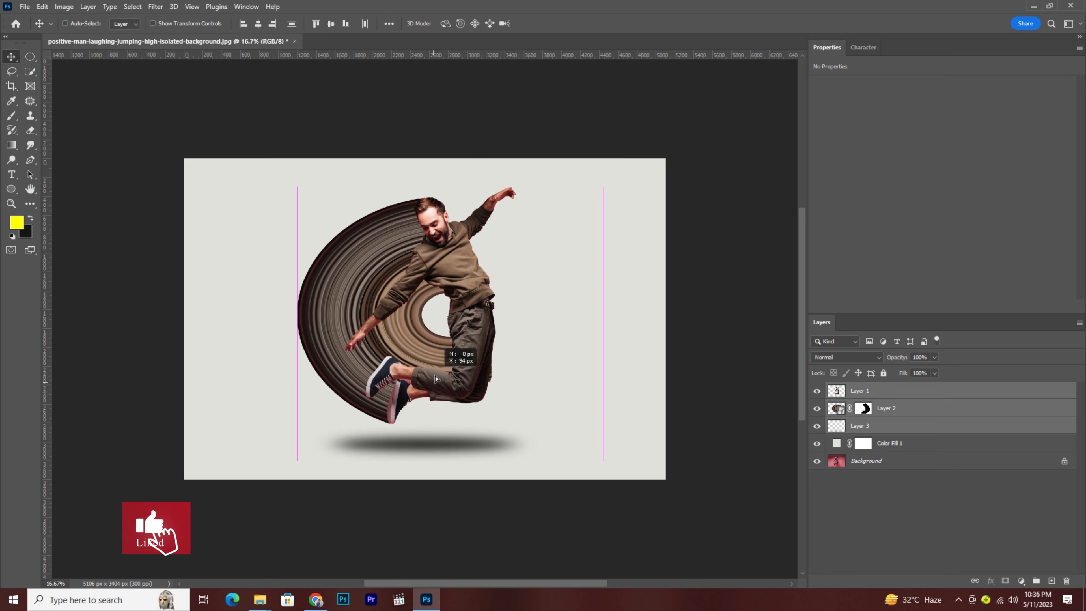
left_click(887, 429)
Compare against the Background-only view, restore all layers, and add empty Layer 4.
key("alt+bracketright")
left_click(817, 461, "alt")
left_click(817, 462, "alt")
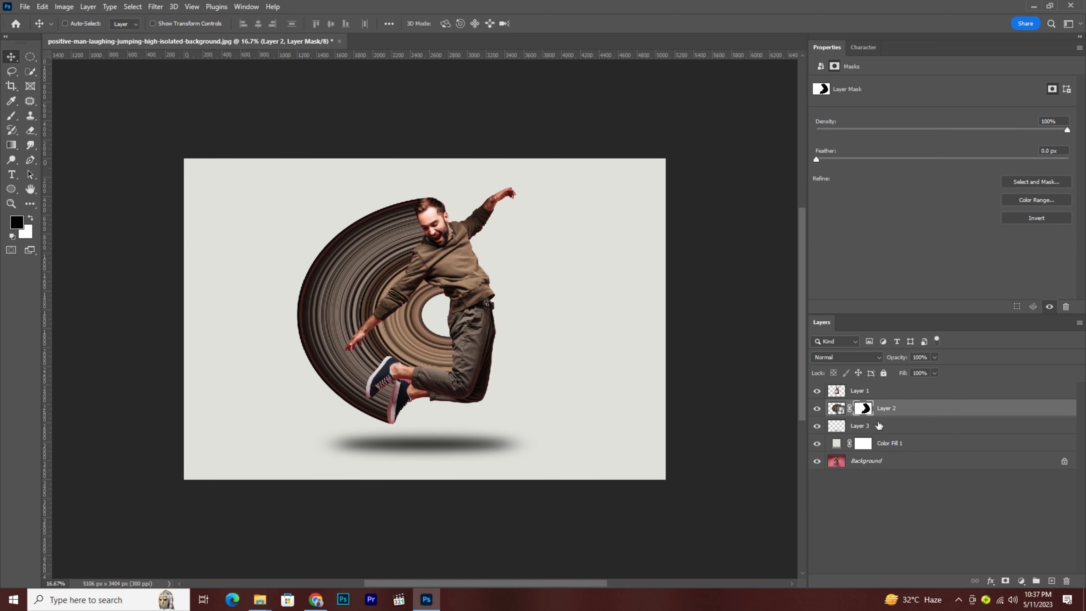
left_click(1052, 581)
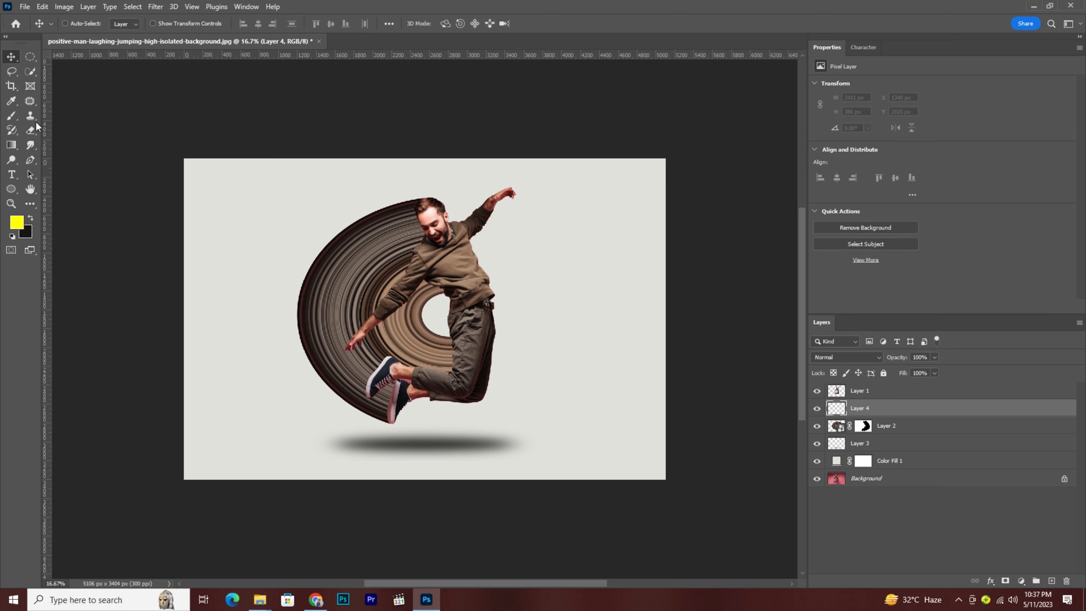
Paint a soft black 250 px shadow down the ring beside the man's head and shoe.
left_click(12, 117)
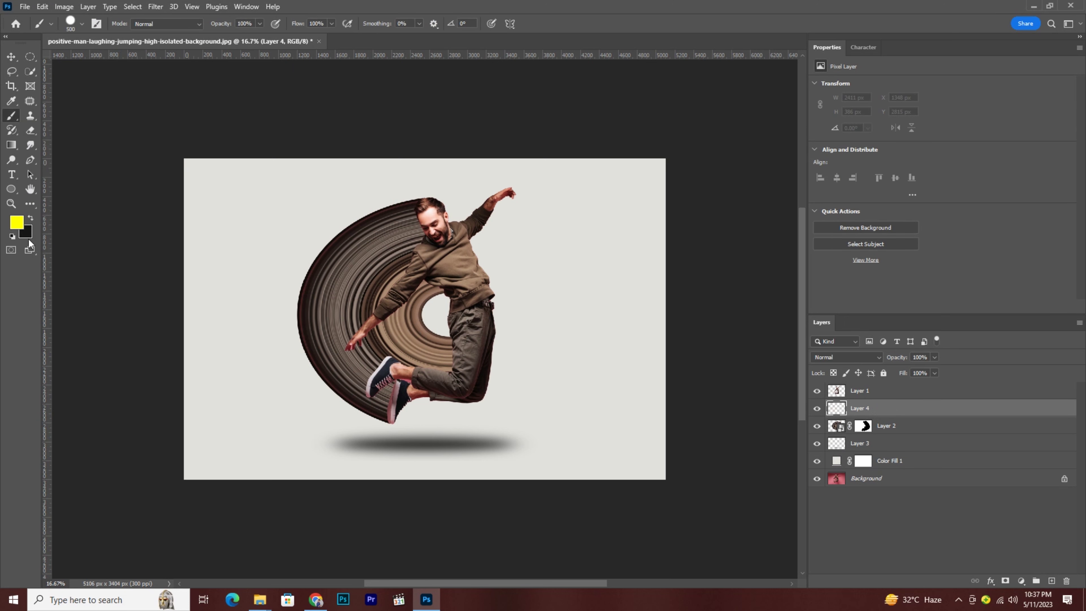
left_click(17, 223)
left_click_drag(654, 376, 624, 438)
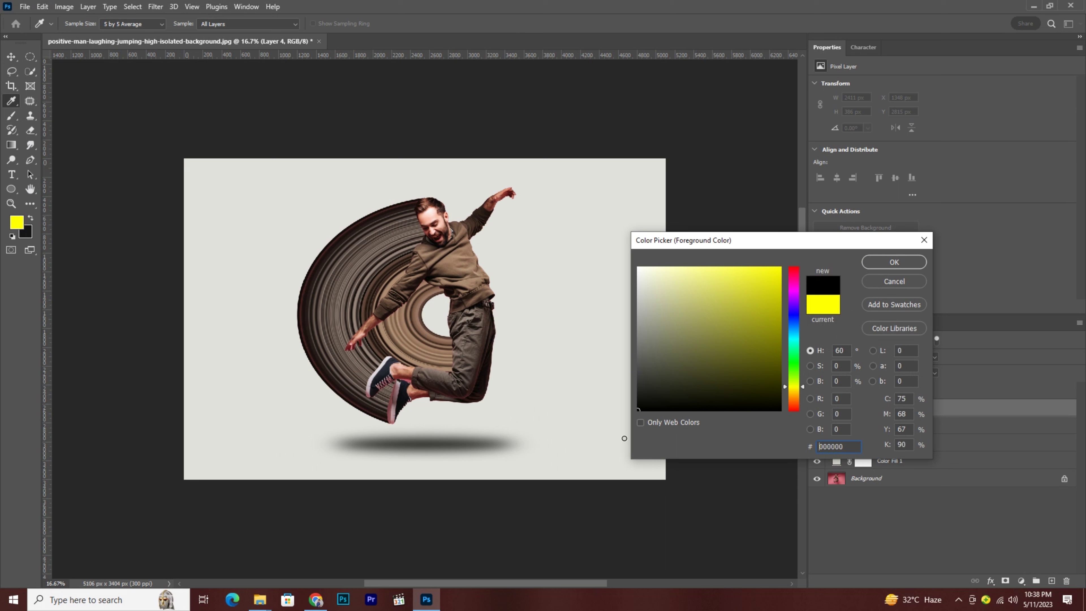
left_click(906, 261)
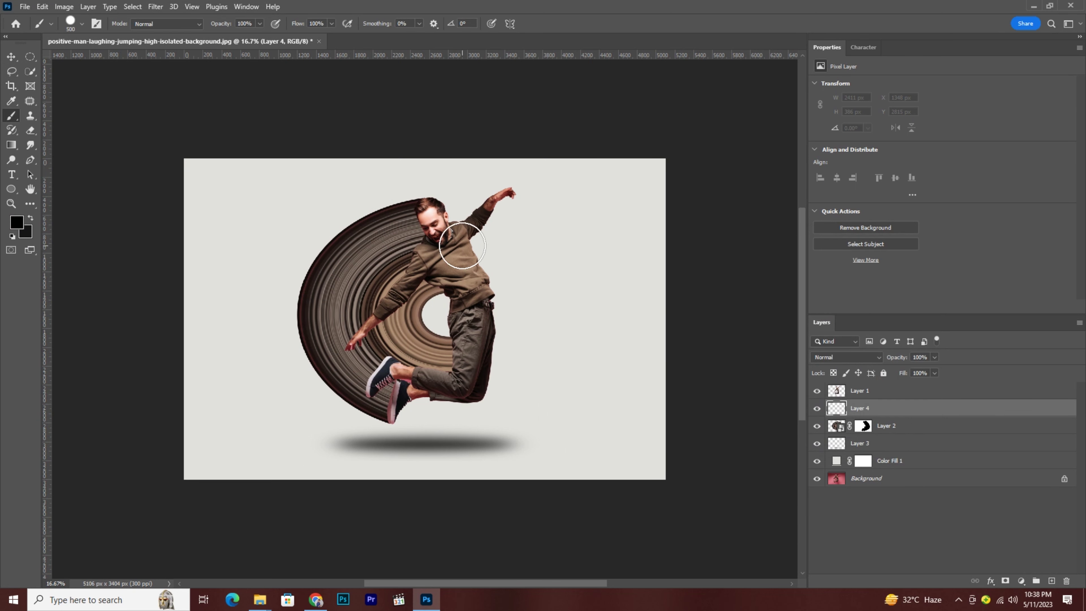
key("bracketleft")
key("bracketleft")
key("bracketleft")
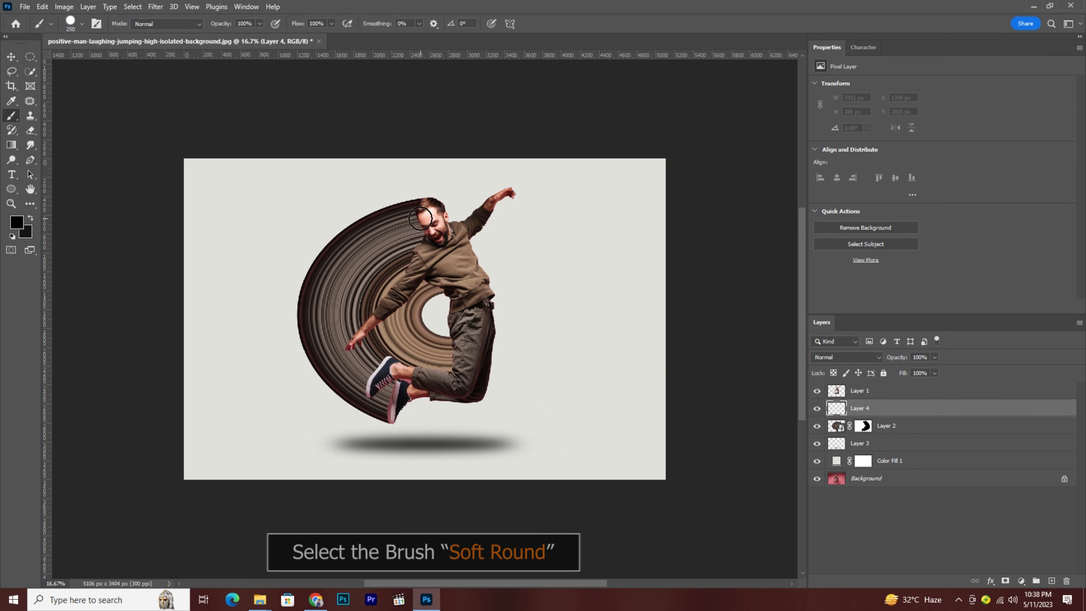
mouse_move(420, 205)
left_mouse_down()
mouse_move(381, 302)
mouse_move(443, 285)
mouse_move(386, 366)
left_mouse_up()
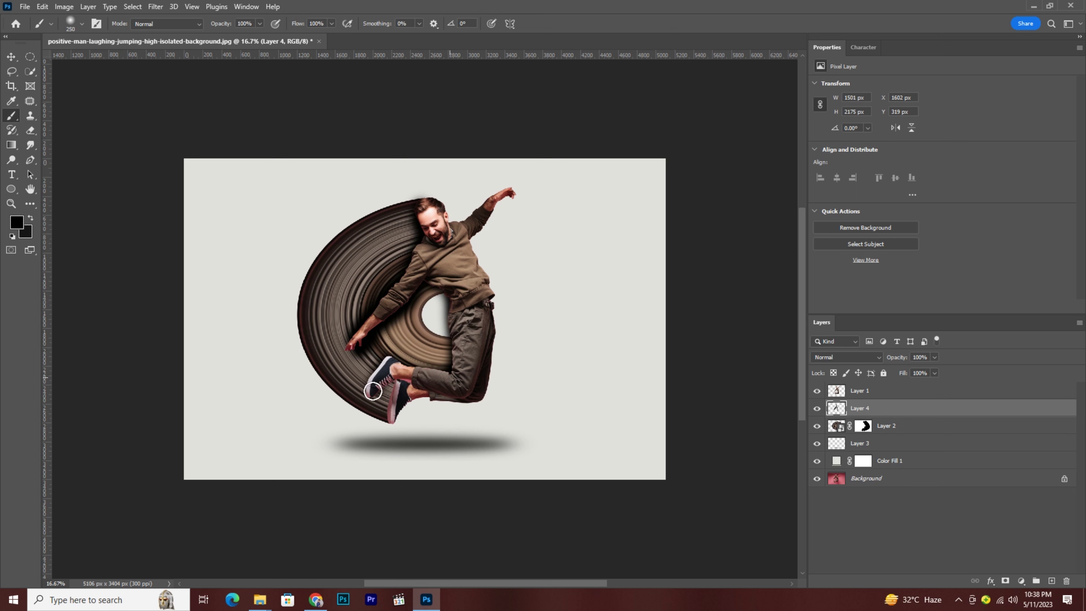
left_click_drag(386, 366, 393, 413)
Set Layer 4 opacity to 80% and show only the original Background photo.
left_click(935, 372)
left_click_drag(928, 372, 925, 370)
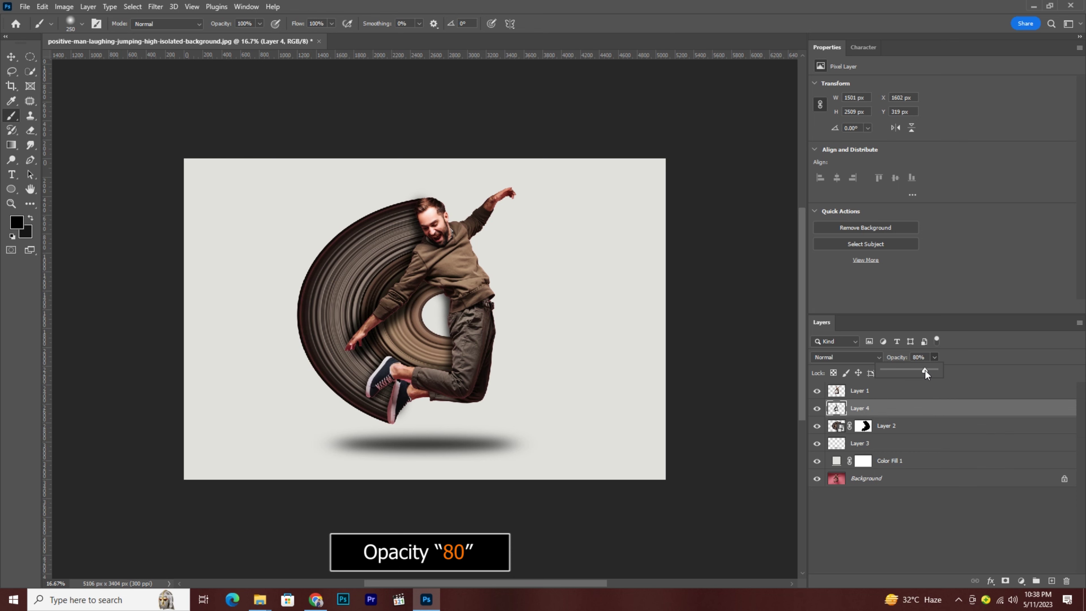
left_click(816, 479, "alt")
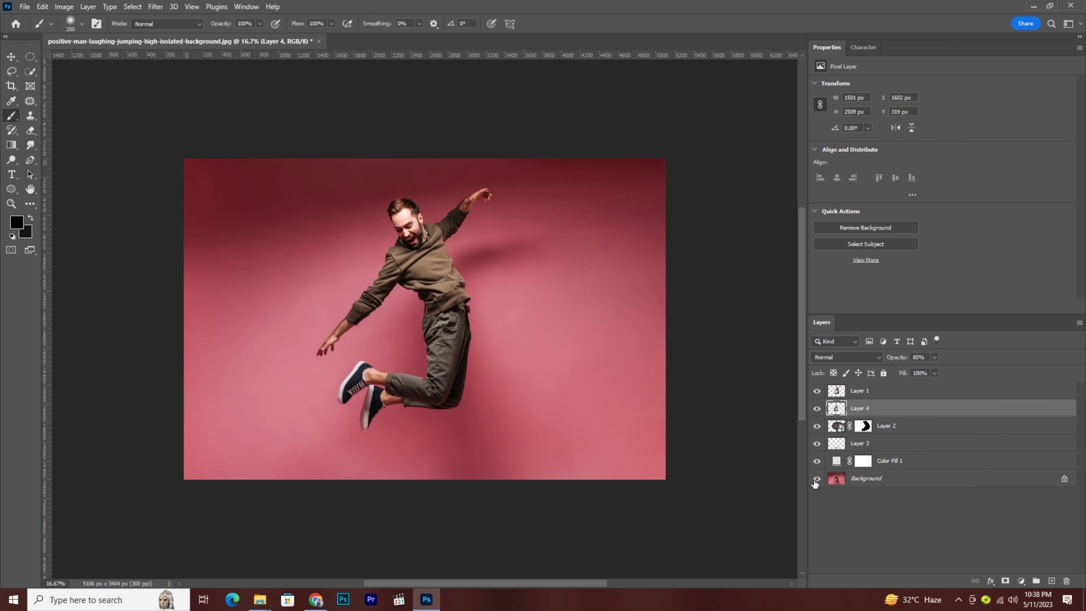